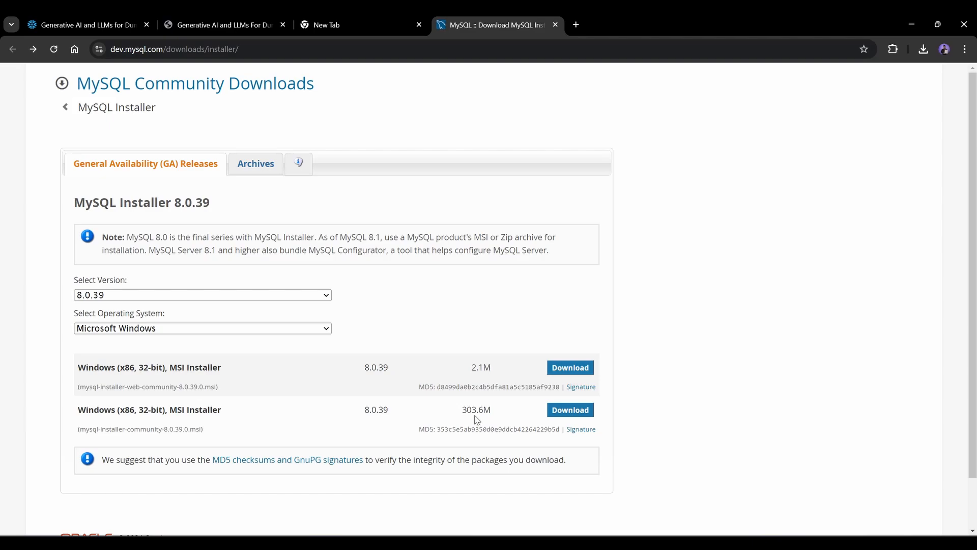
# Start a fresh download of the 303.6M MySQL 8.0.39 installer MSI, then cancel it.
pyautogui.click(558, 411)
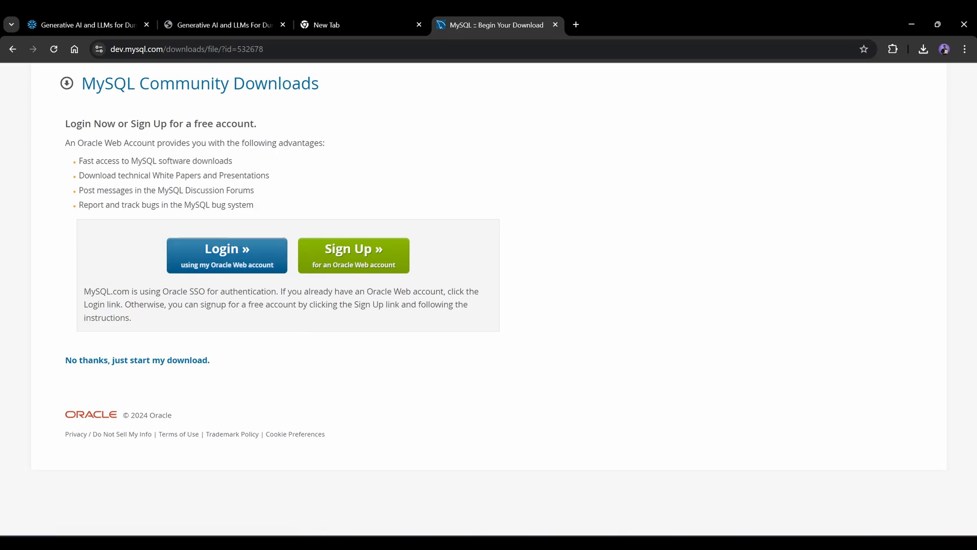
pyautogui.click(158, 363)
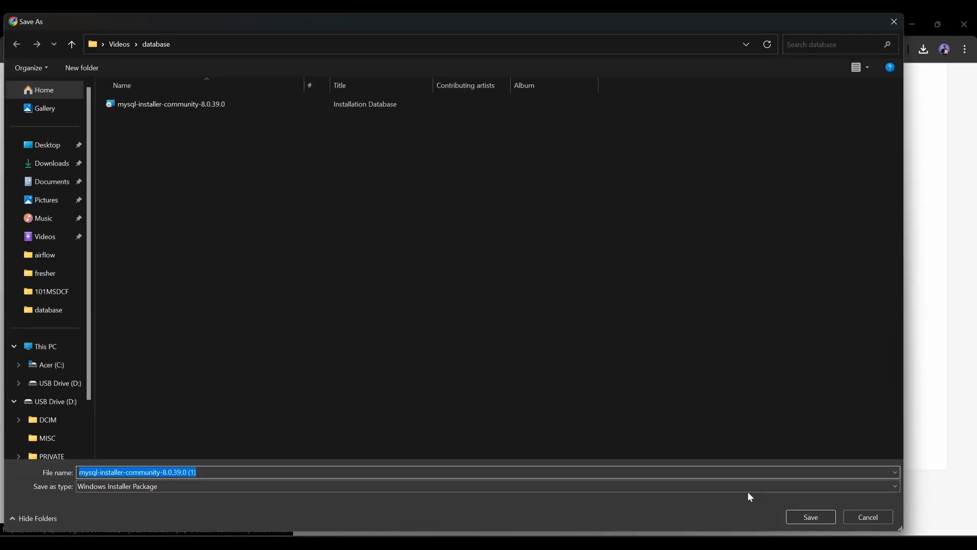
pyautogui.click(821, 517)
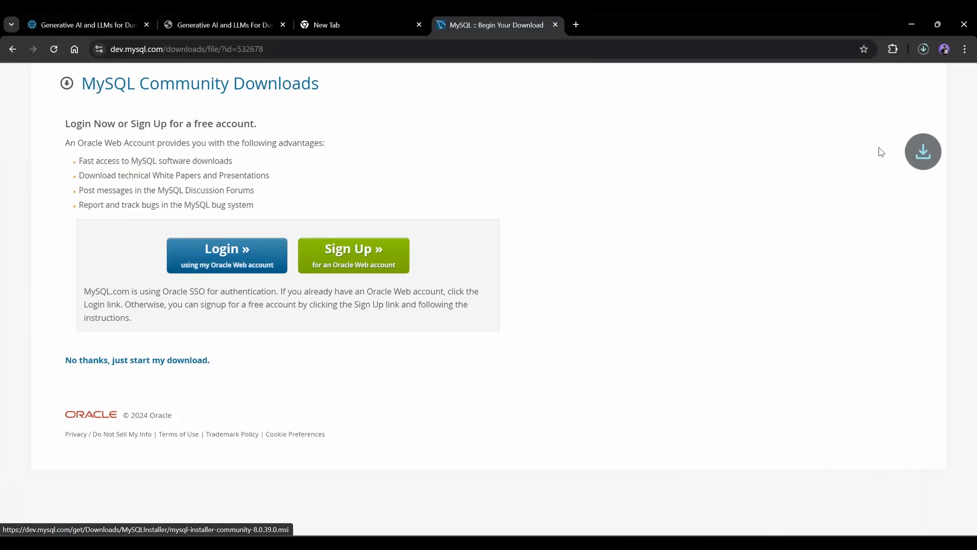
pyautogui.click(924, 49)
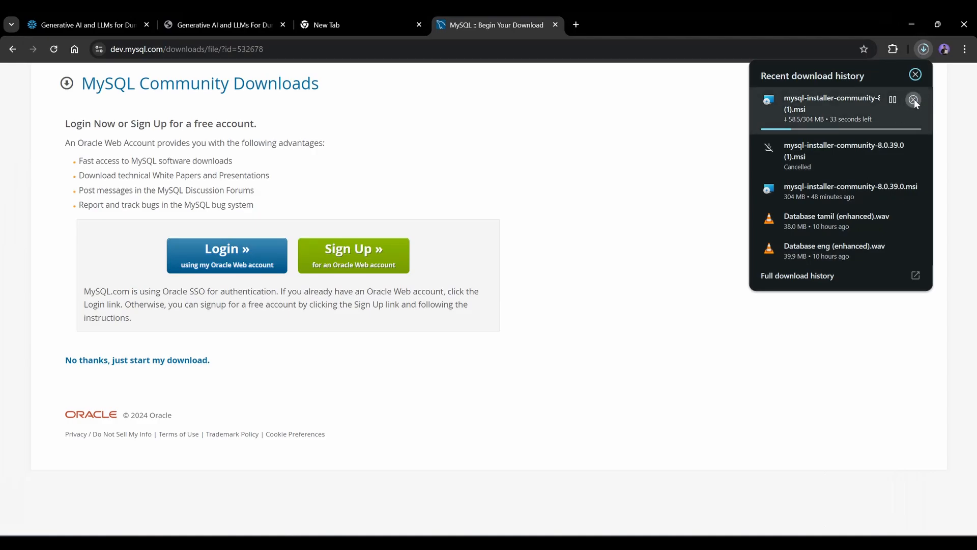
pyautogui.click(914, 99)
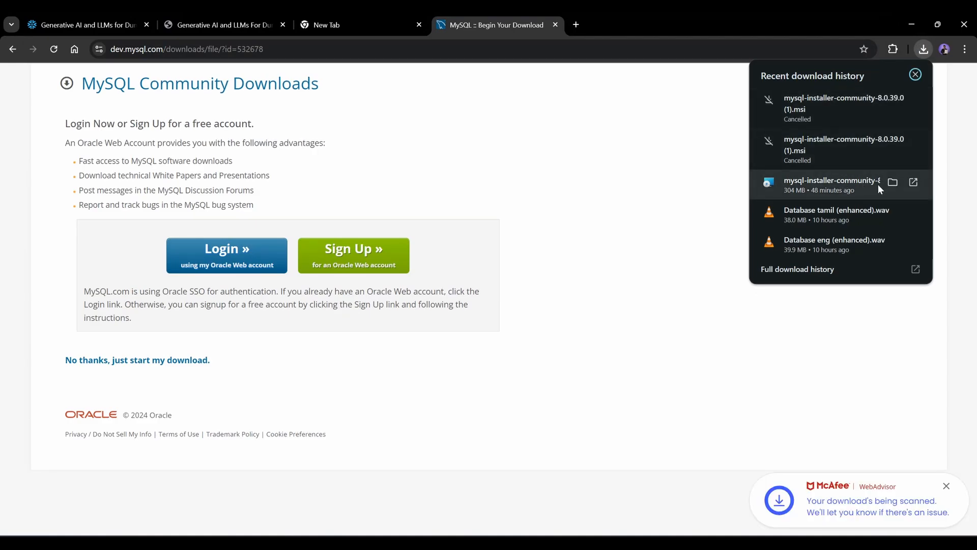
# Open the database folder and launch the existing MySQL installer .msi file.
pyautogui.click(892, 183)
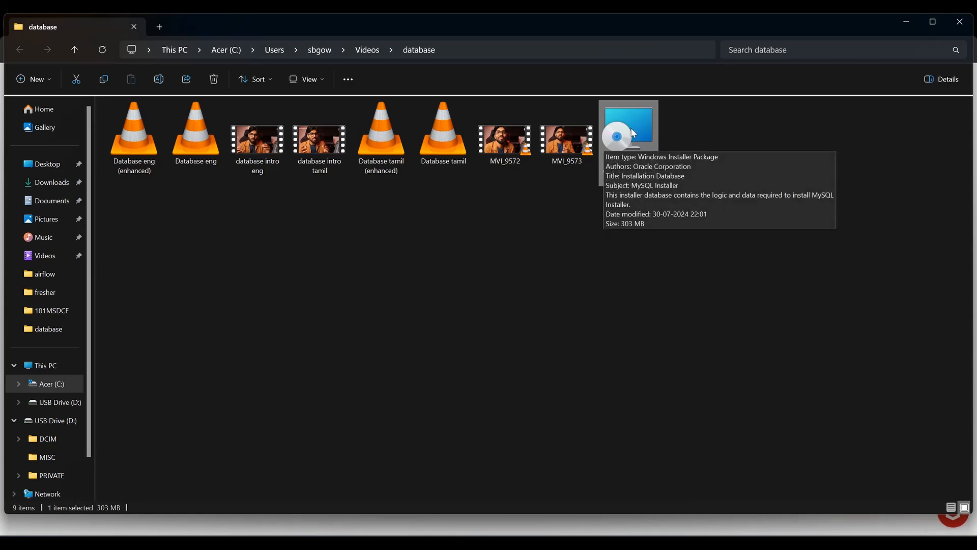
pyautogui.doubleClick(603, 154)
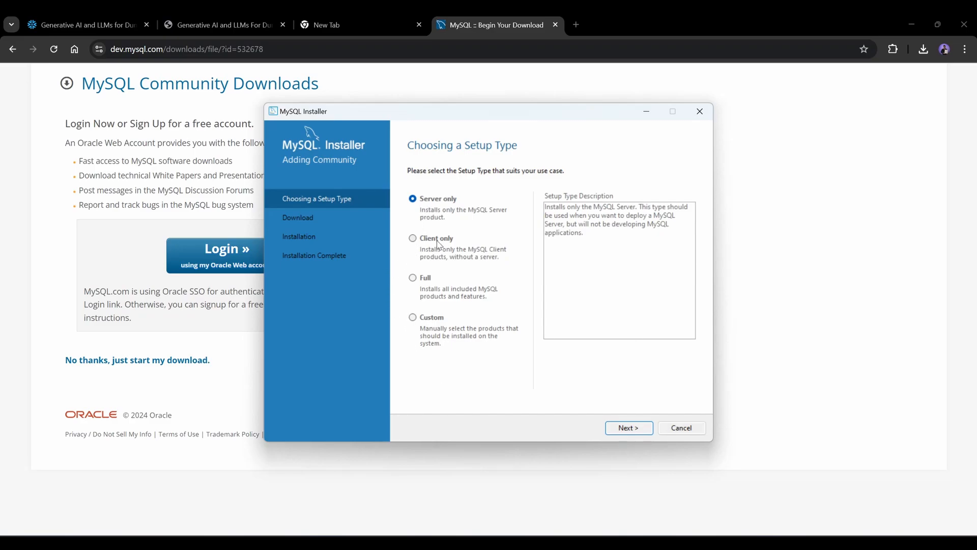
# Select the Full setup type and continue to the Path Conflicts page.
pyautogui.click(414, 281)
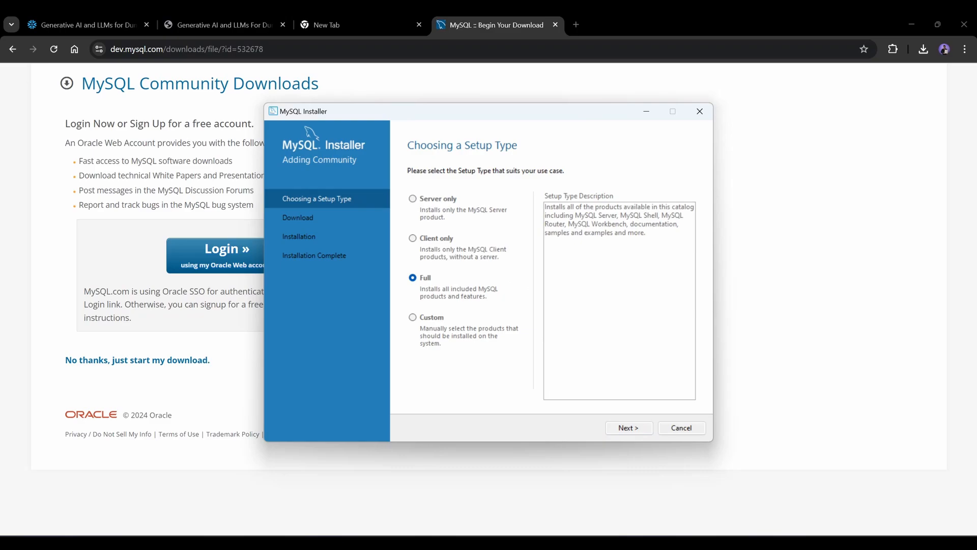
pyautogui.click(629, 428)
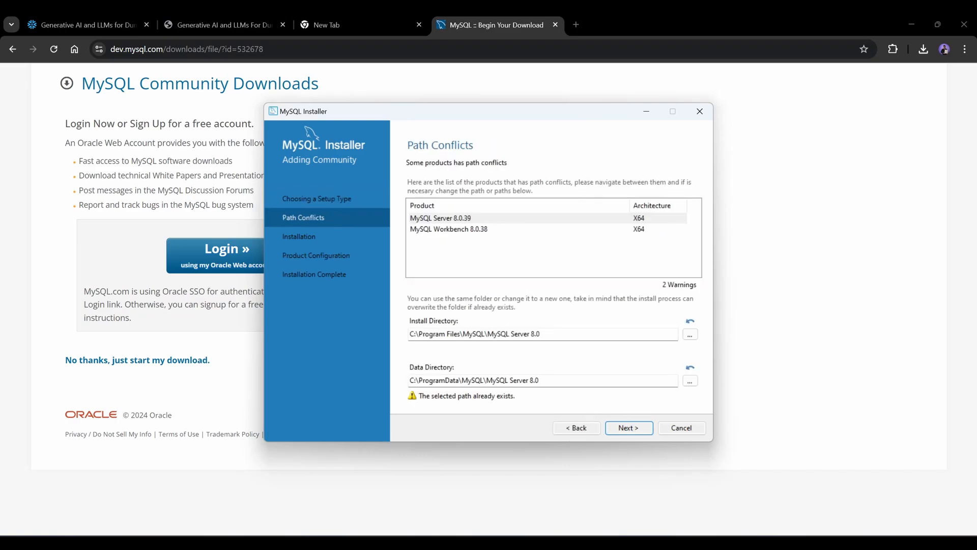
# Append _2 to the server install and data directory paths, and accept the path warning.
pyautogui.click(544, 333)
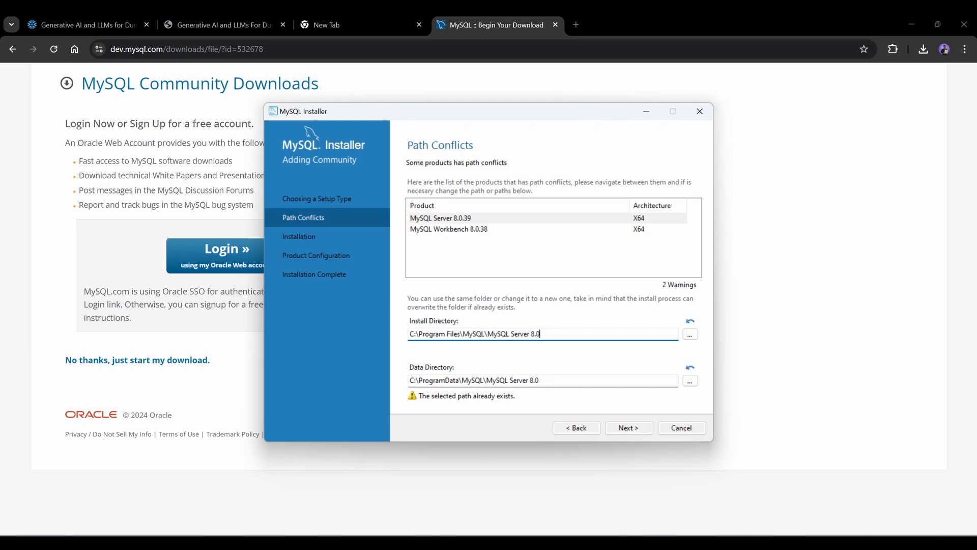
pyautogui.write('_2')
pyautogui.click(578, 380)
pyautogui.write('_2')
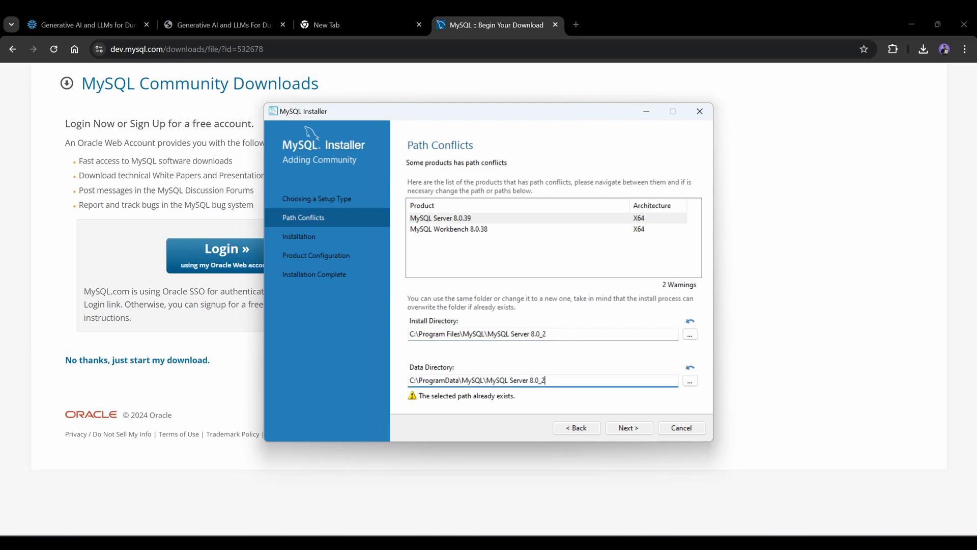
pyautogui.click(629, 429)
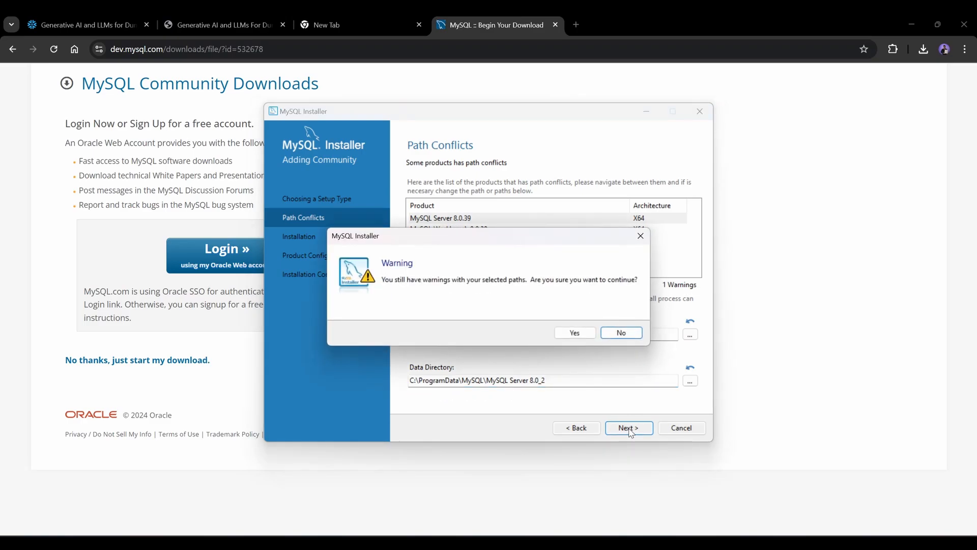
pyautogui.click(578, 334)
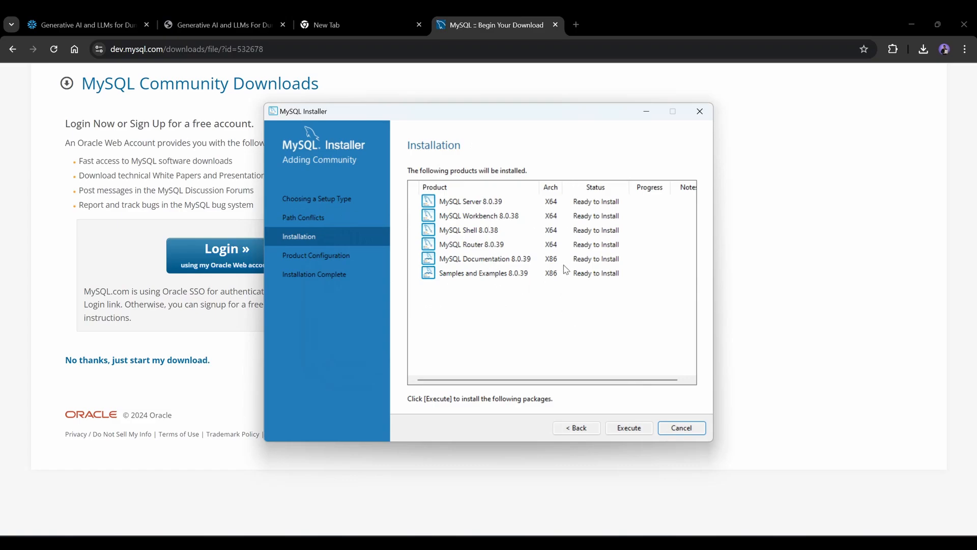
# Install all six listed products until each shows Complete, then continue to configuration.
pyautogui.click(639, 431)
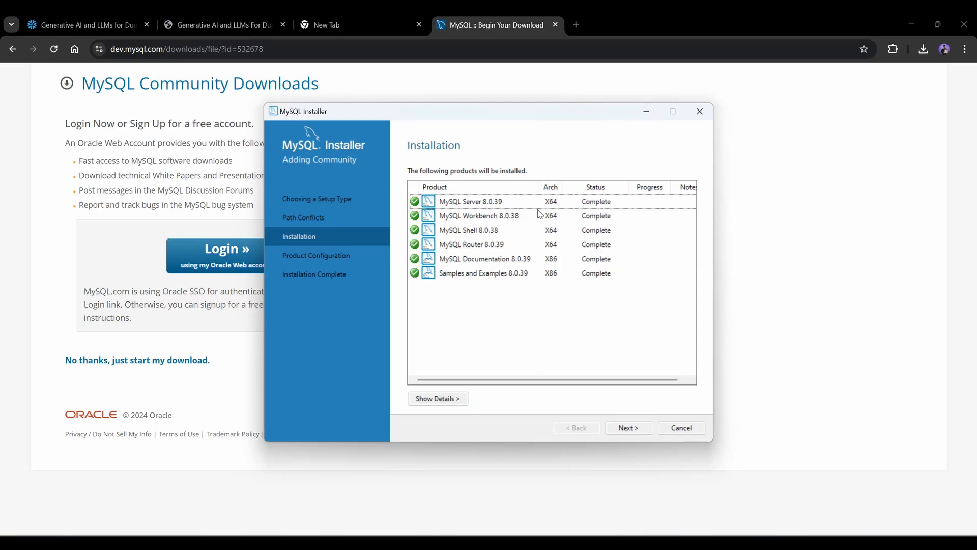
pyautogui.click(629, 427)
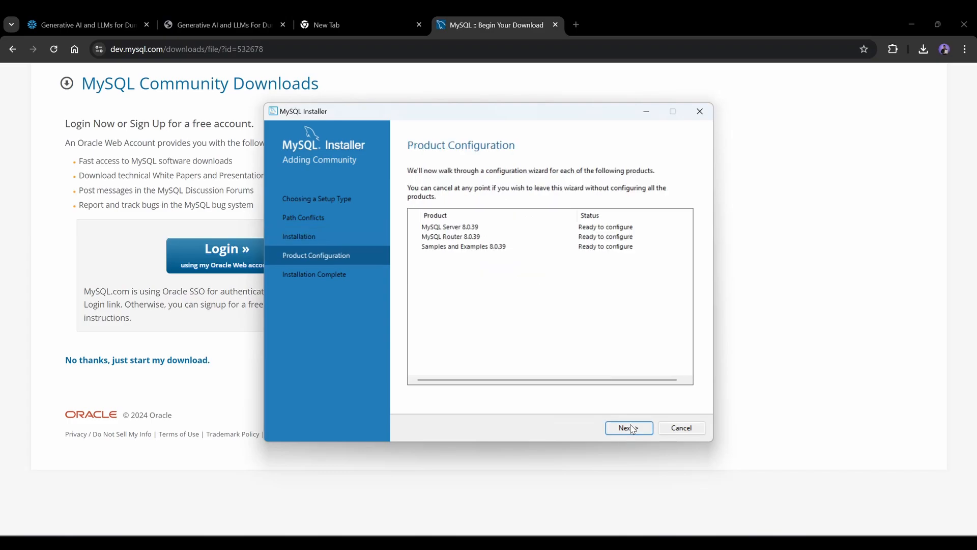
# Accept the Development Computer defaults: port 3306 and strong password authentication.
pyautogui.click(629, 427)
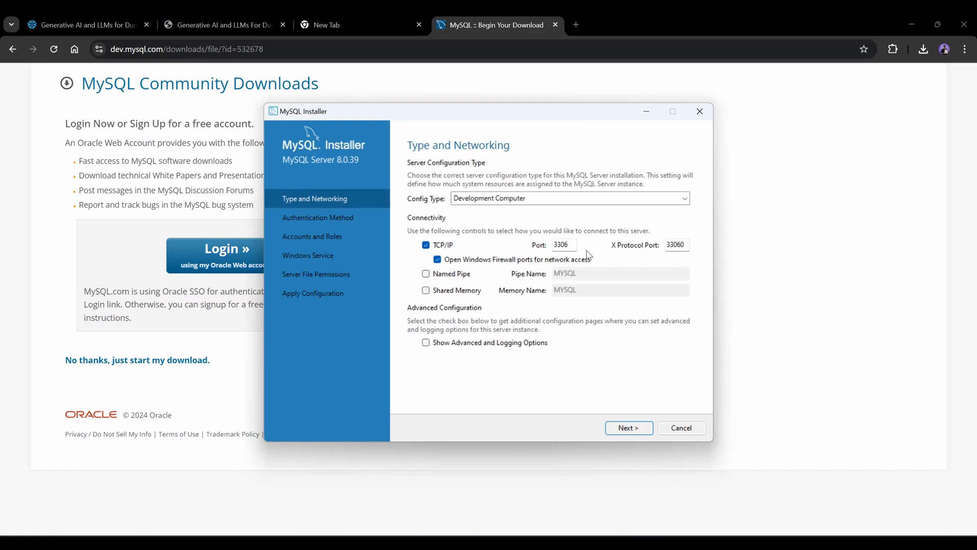
pyautogui.click(630, 429)
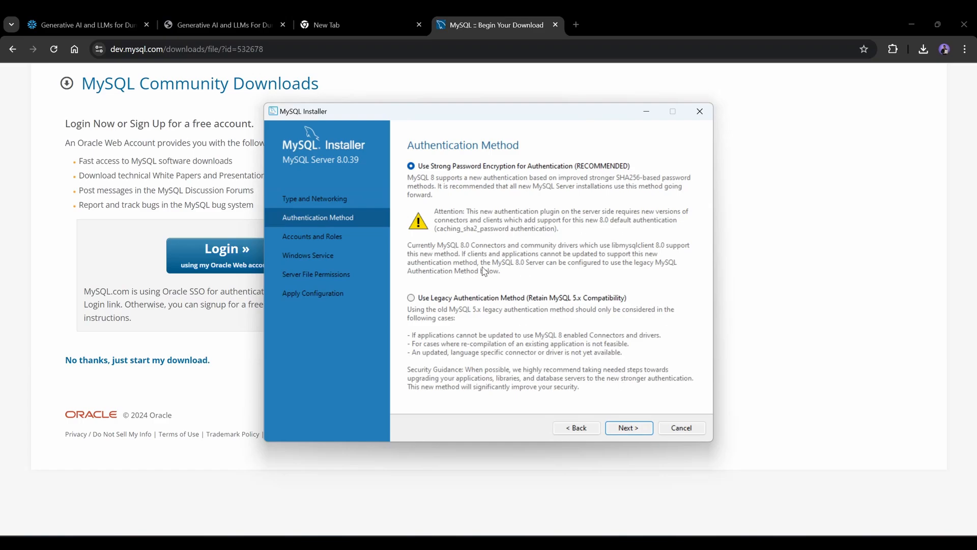
pyautogui.click(630, 428)
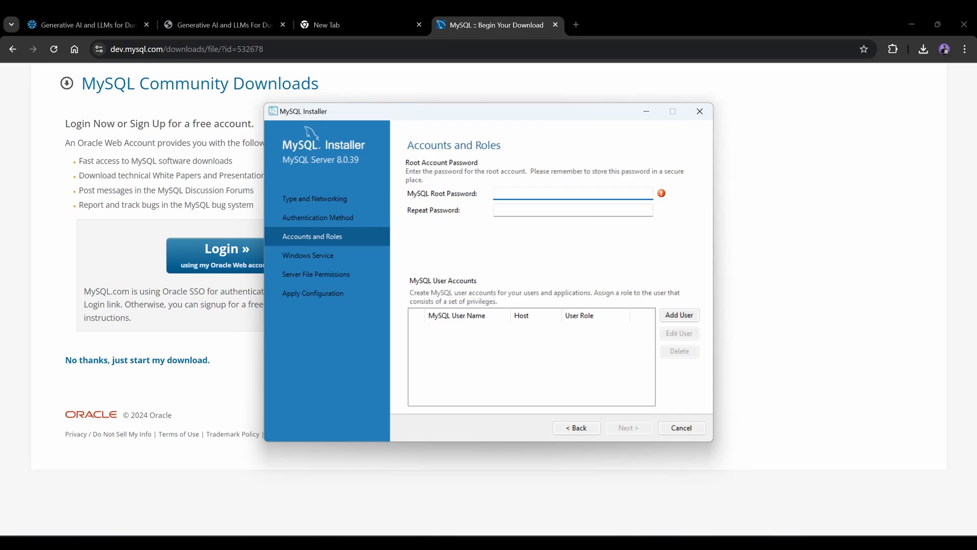
# Enter the root password in both password fields and continue.
pyautogui.write('••••')
pyautogui.click(562, 210)
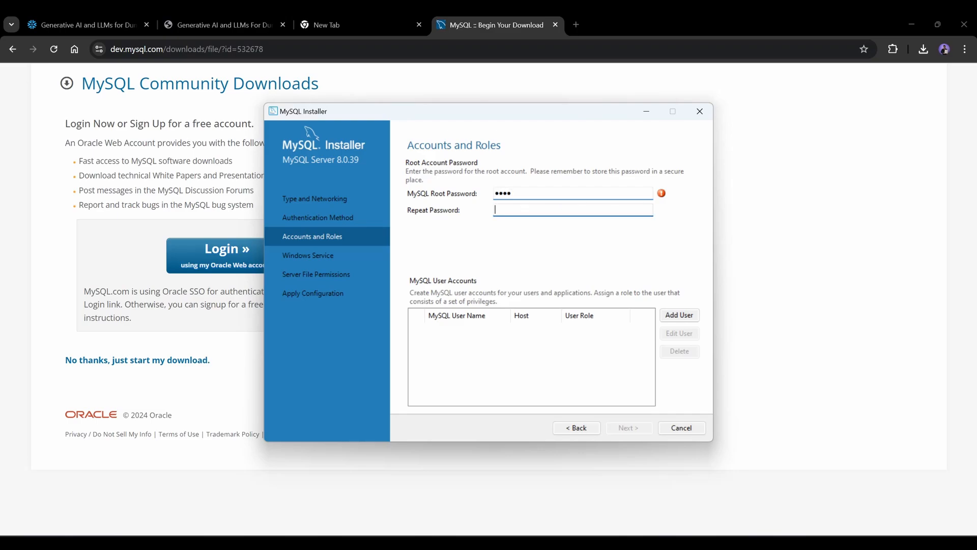
pyautogui.write('••••')
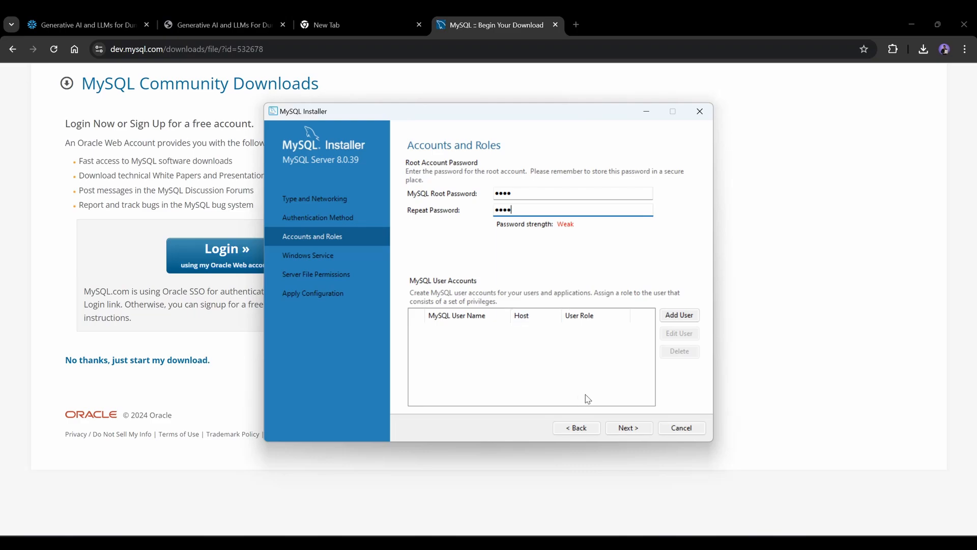
pyautogui.click(629, 427)
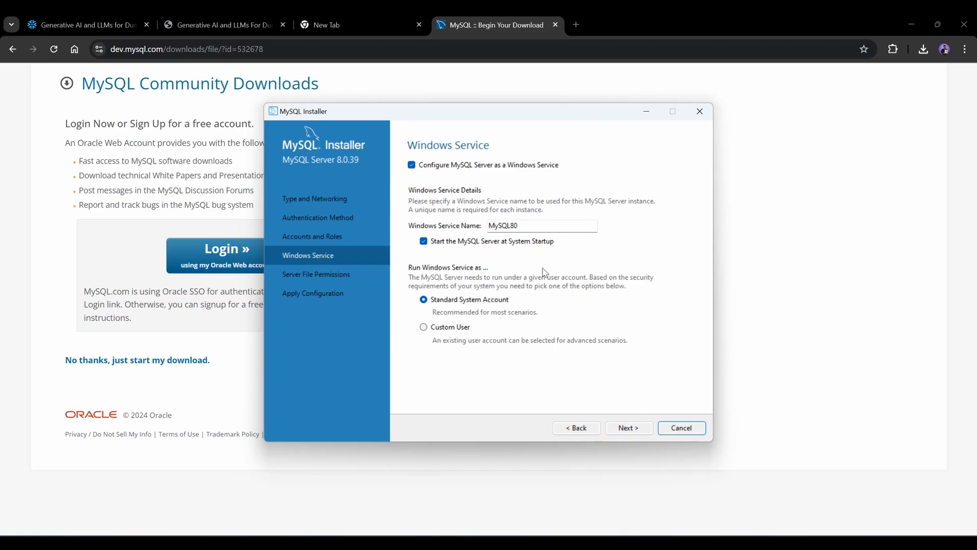
# Keep the MySQL80 service and default file permissions, then apply all eight configuration steps.
pyautogui.click(630, 430)
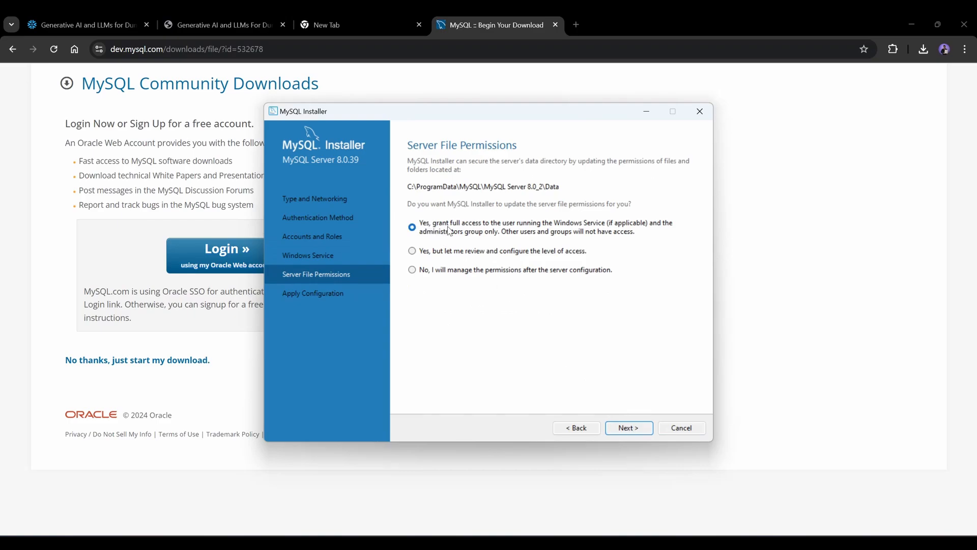
pyautogui.click(626, 431)
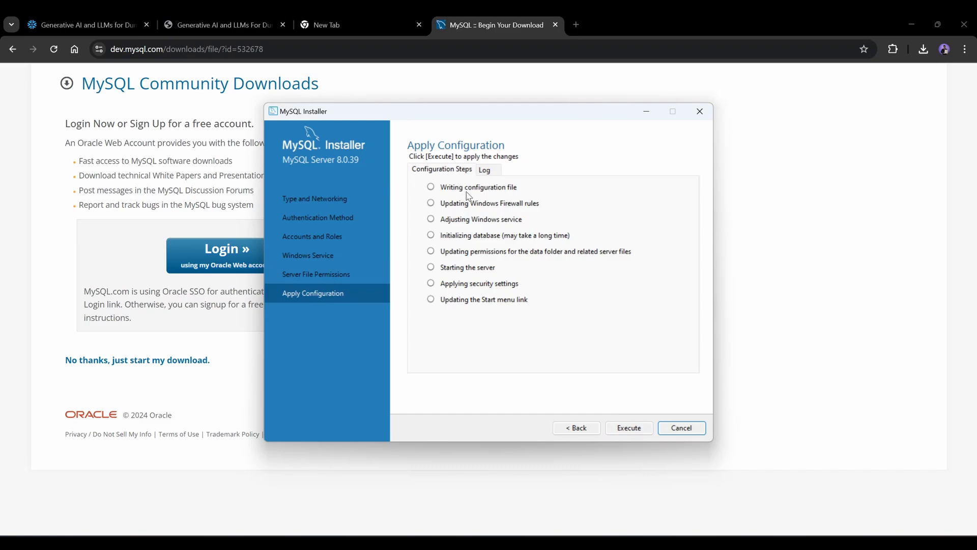
pyautogui.click(631, 430)
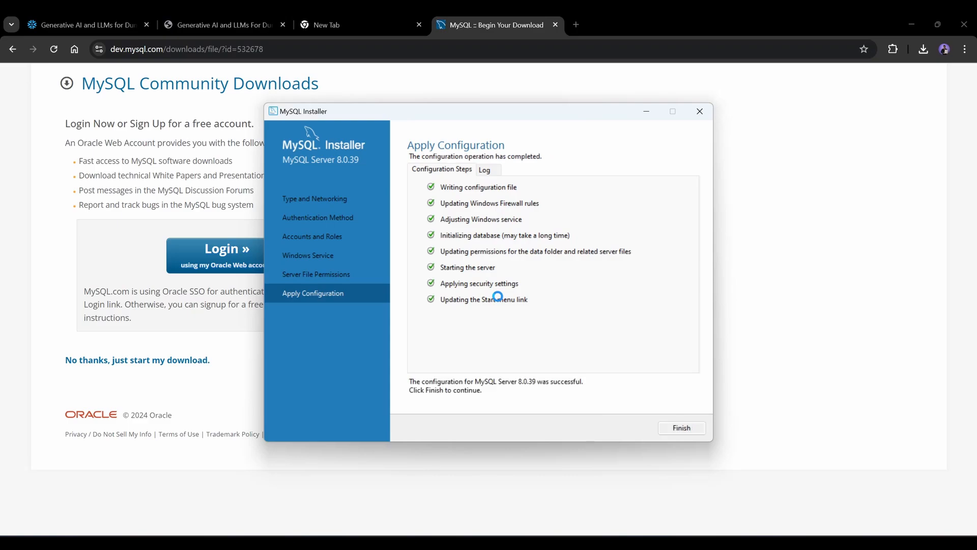
# Close the finished server configuration and finish MySQL Router setup without bootstrapping InnoDB Cluster.
pyautogui.click(673, 433)
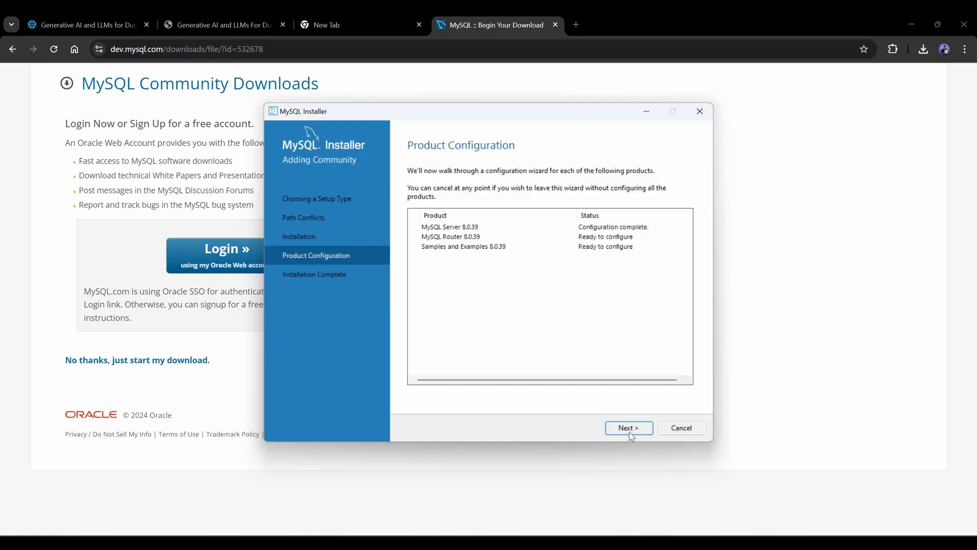
pyautogui.click(629, 429)
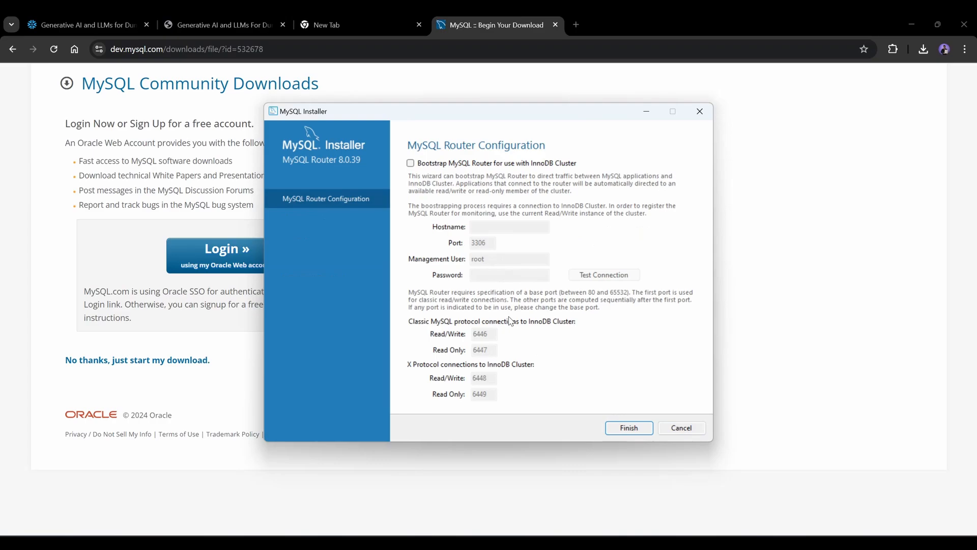
pyautogui.click(638, 429)
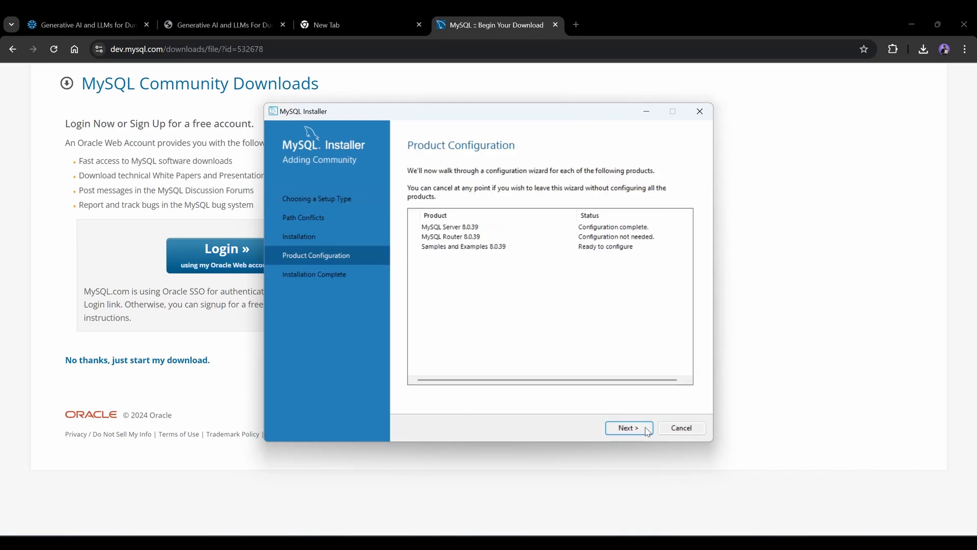
# Configure Samples and Examples 8.0.39, verifying the root credentials against the running server.
pyautogui.click(647, 431)
pyautogui.click(508, 353)
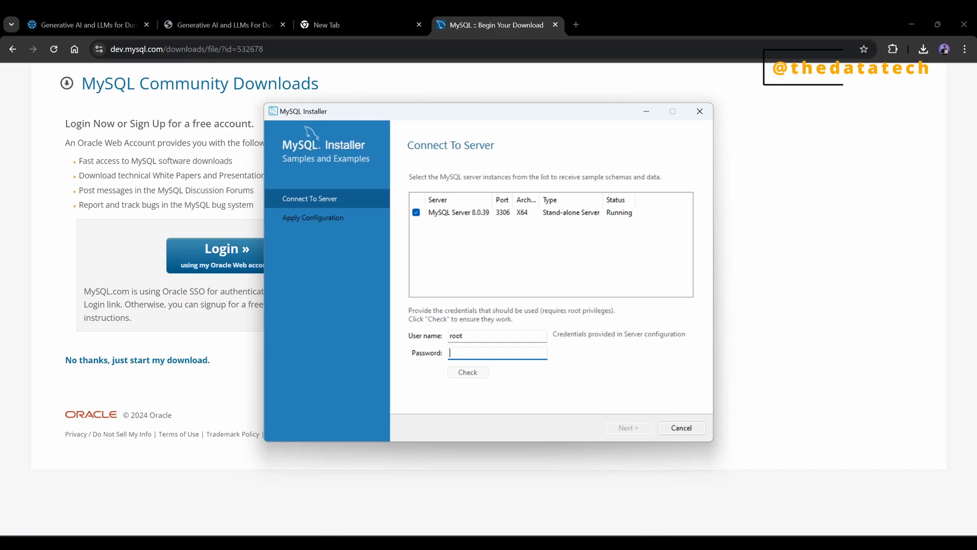
pyautogui.write('root')
pyautogui.click(479, 373)
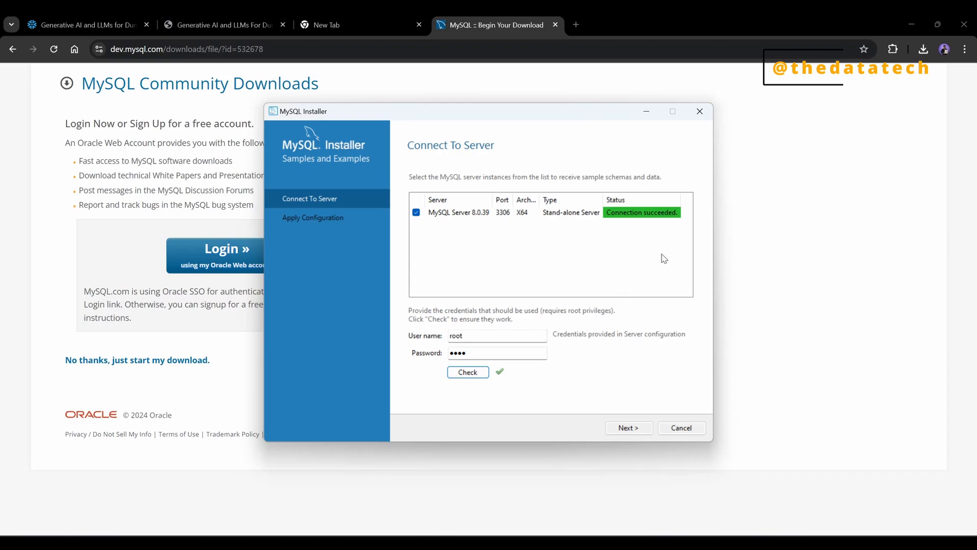
pyautogui.click(637, 429)
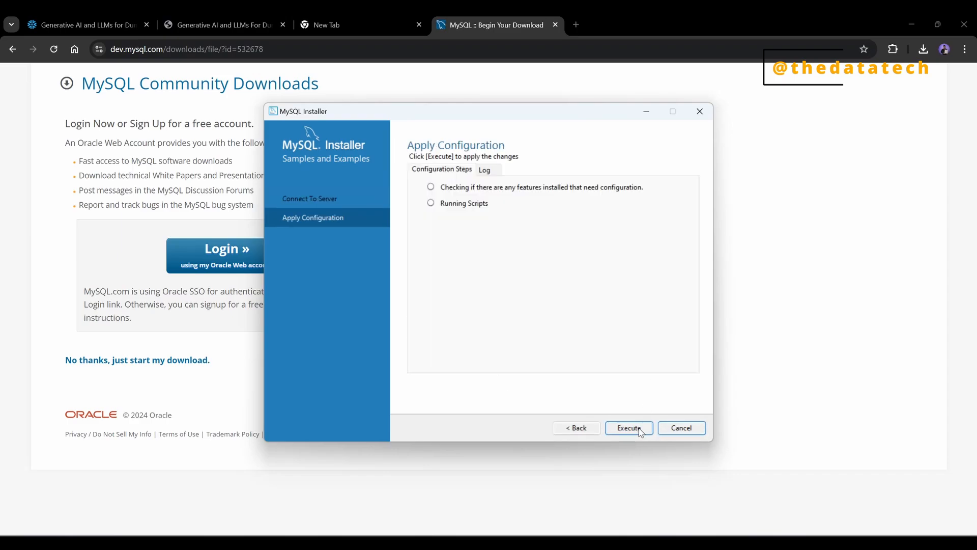
pyautogui.click(644, 432)
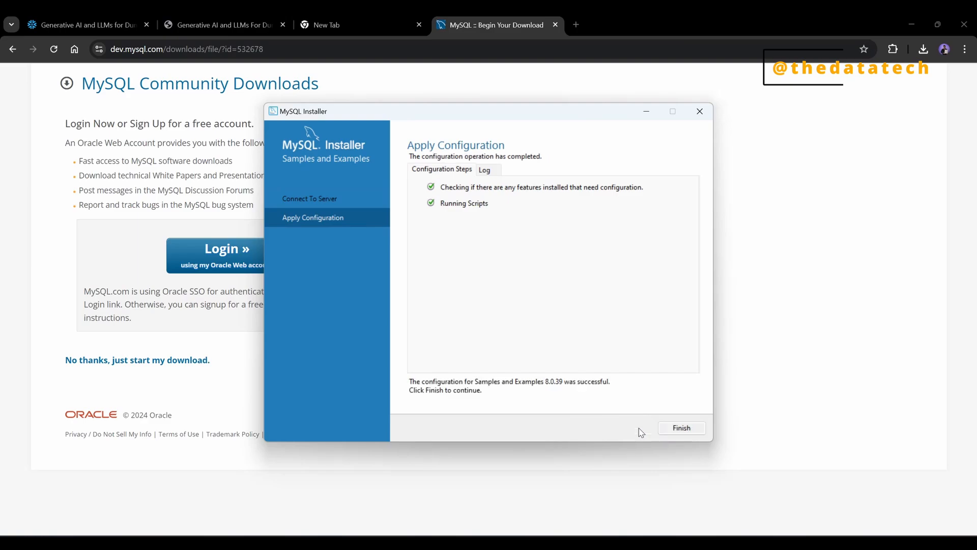
pyautogui.click(682, 428)
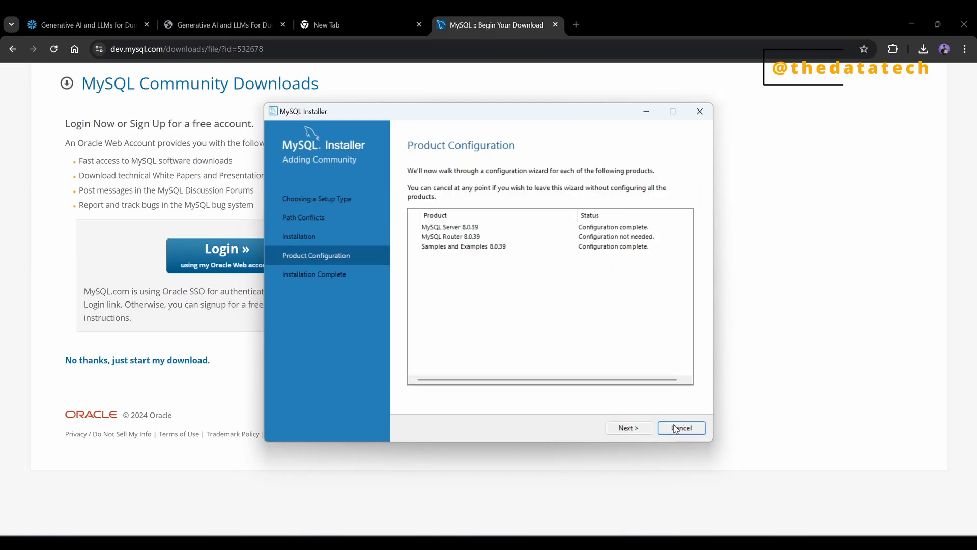
# Advance from Product Configuration to the Installation Complete summary page.
pyautogui.click(642, 430)
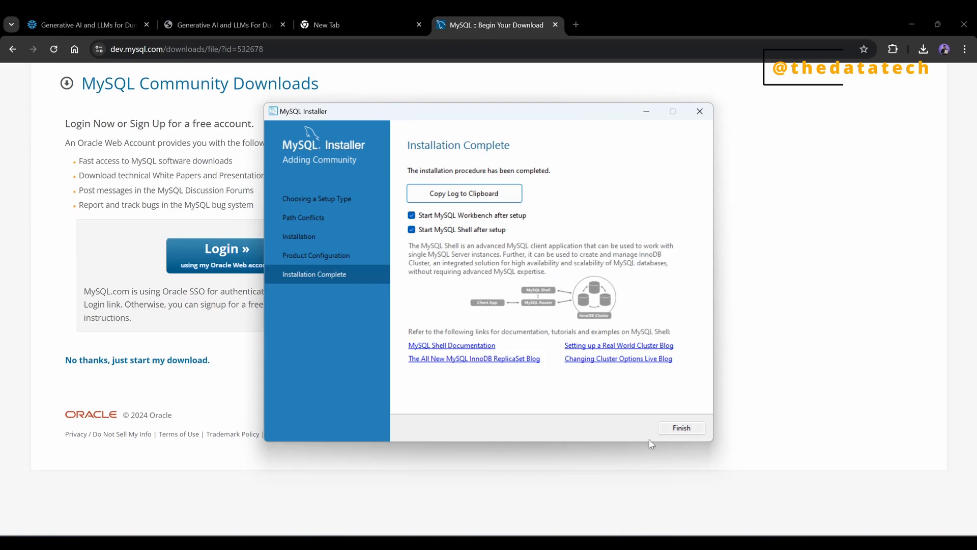
# Finish the installer and connect Workbench to Local instance MySQL80 using the root password.
pyautogui.click(679, 433)
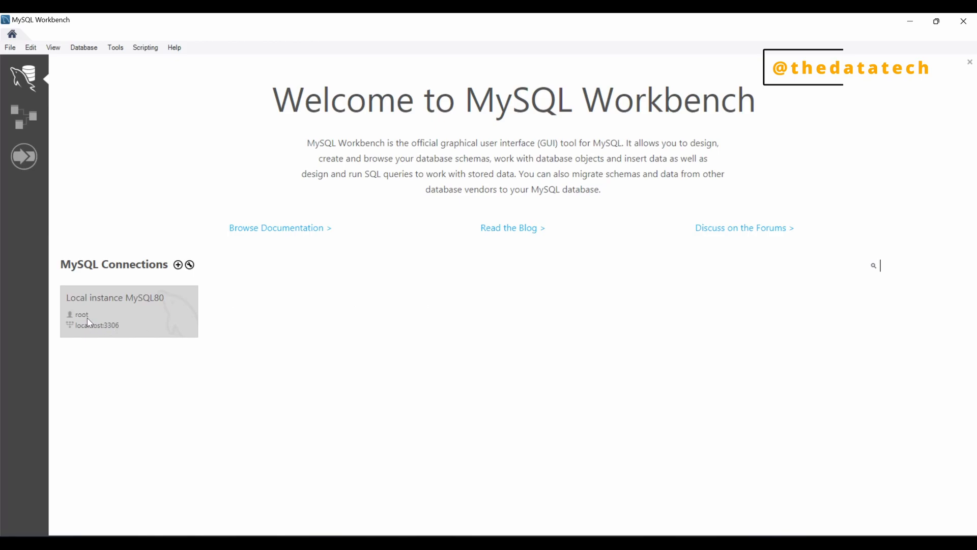
pyautogui.click(120, 331)
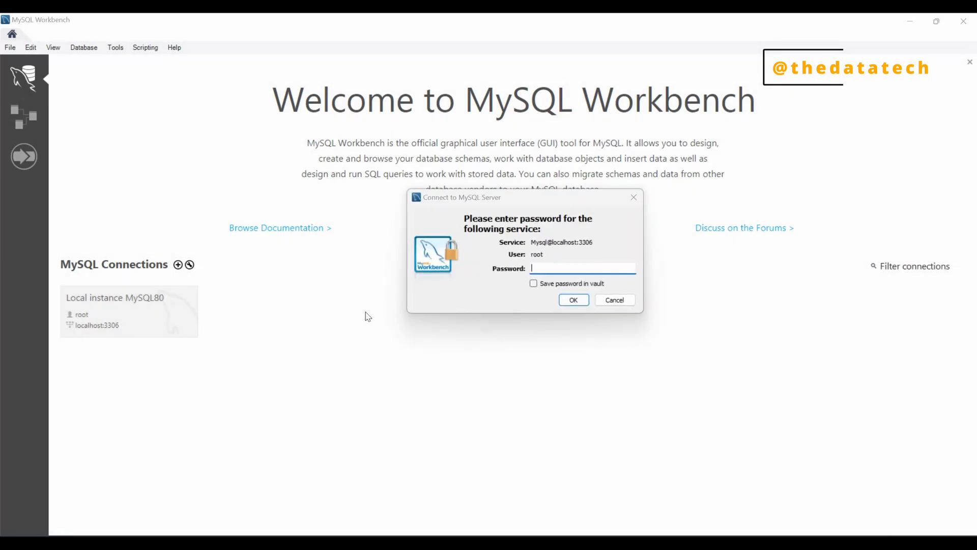
pyautogui.write('**')
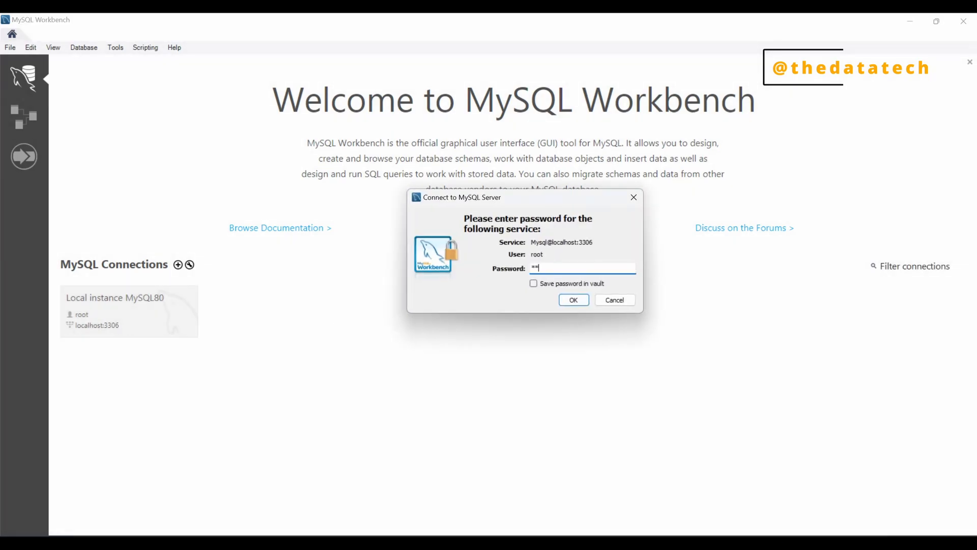
pyautogui.write('**')
pyautogui.click(580, 301)
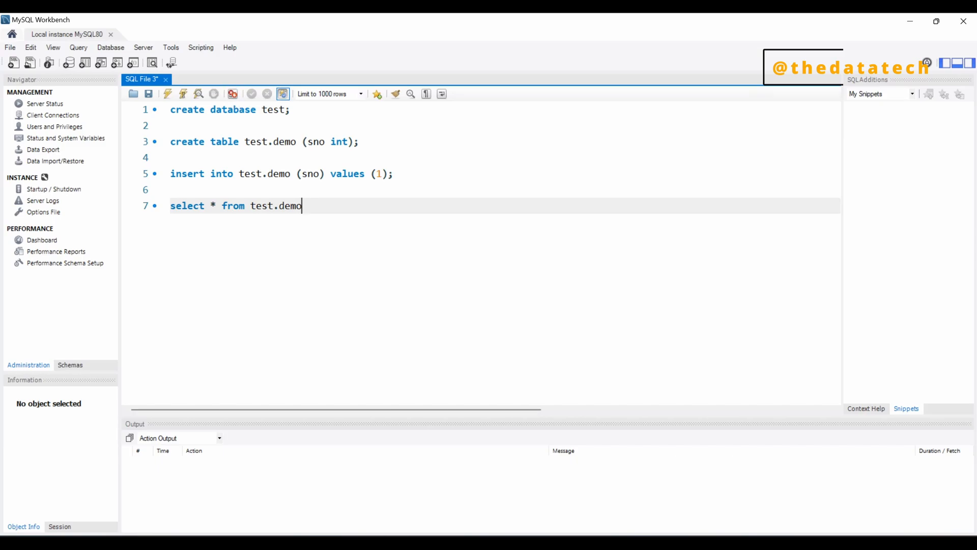
# Run the create database test statement, then the create table test.demo statement.
pyautogui.hotkey('ctrl', 'a')
pyautogui.press('BackSpace')
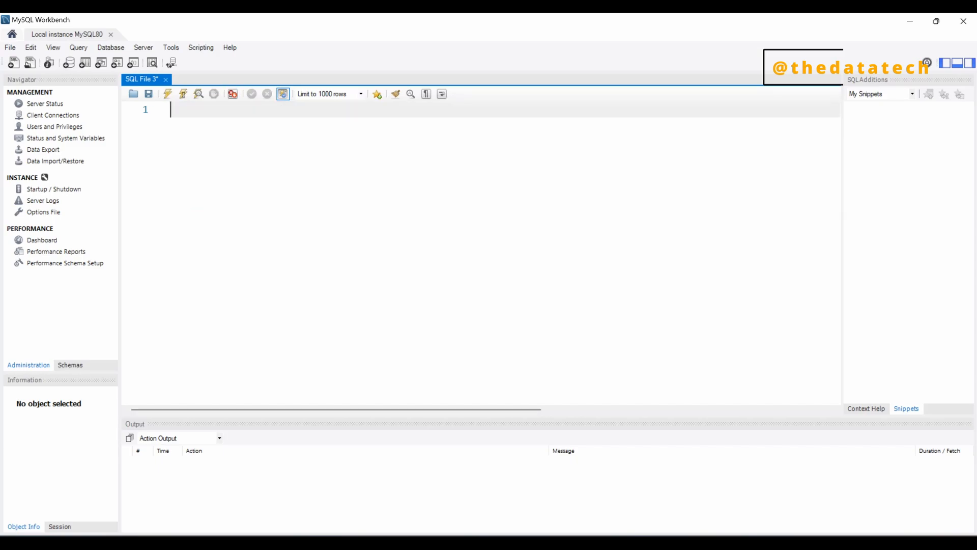
pyautogui.hotkey('ctrl', 'z')
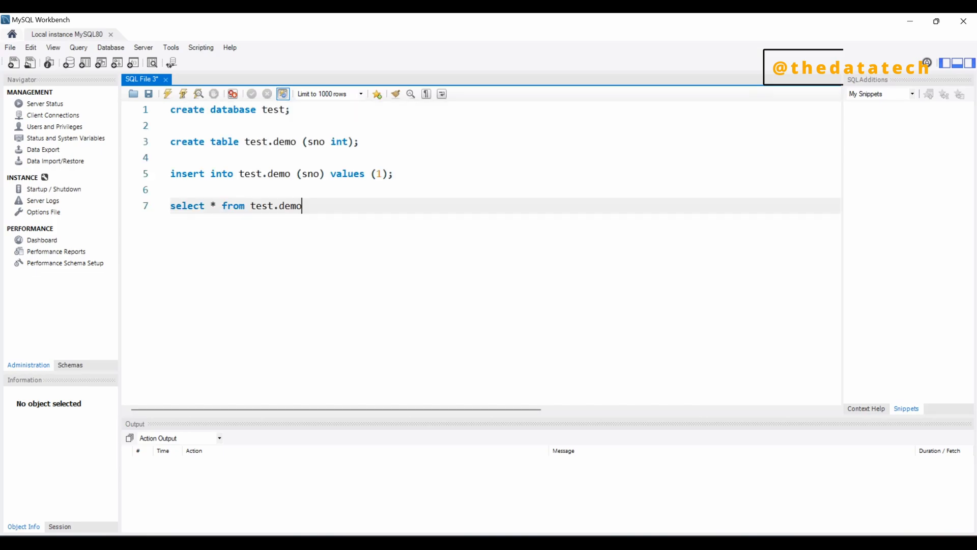
pyautogui.moveTo(291, 109); pyautogui.dragTo(170, 109)
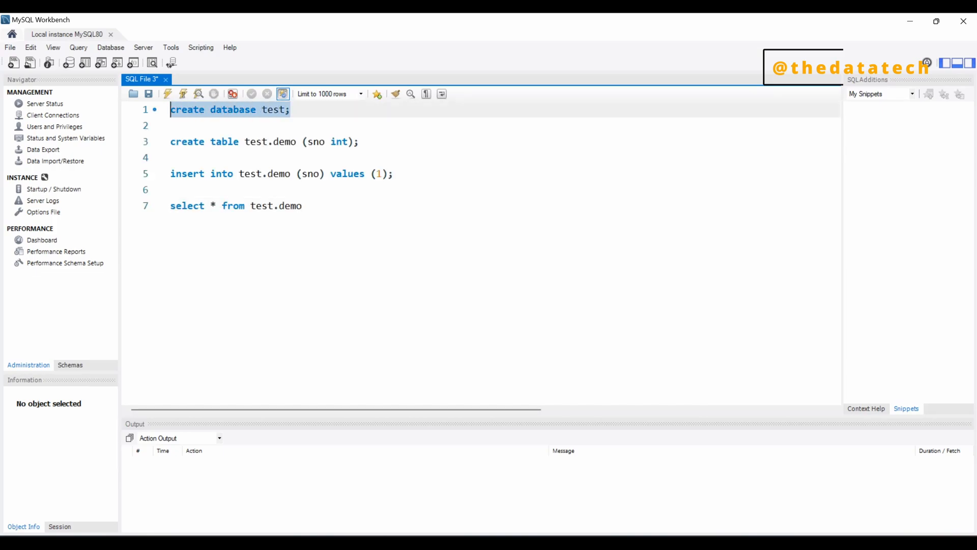
pyautogui.click(168, 94)
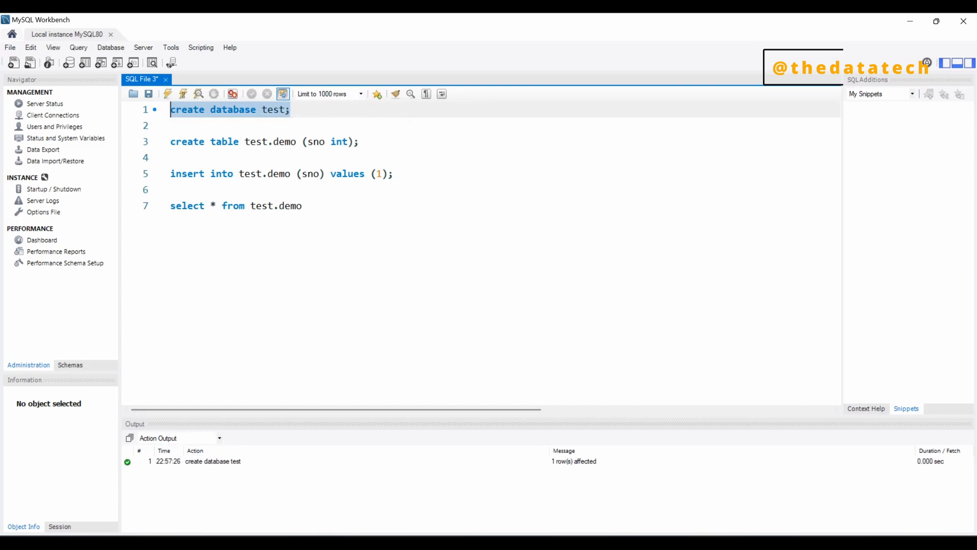
pyautogui.moveTo(359, 142); pyautogui.dragTo(170, 141)
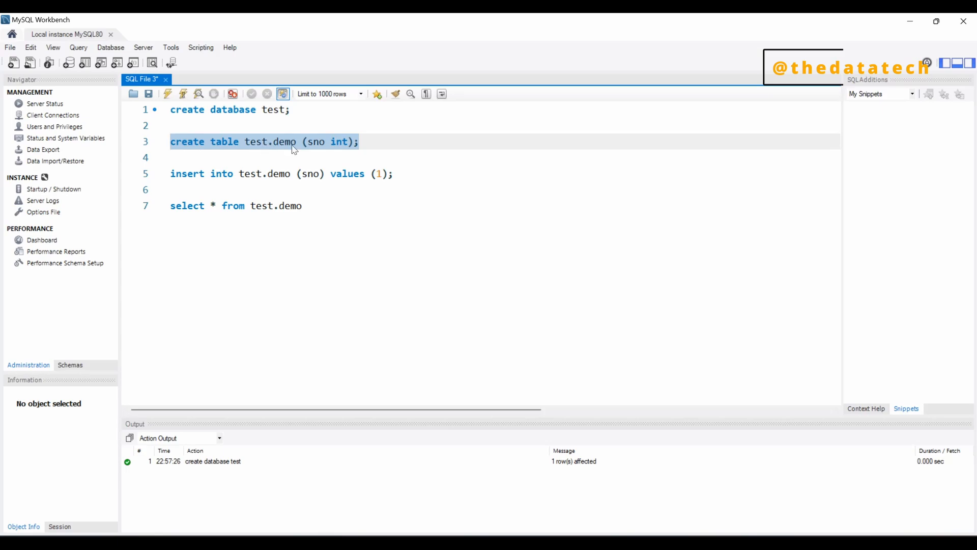
pyautogui.click(168, 96)
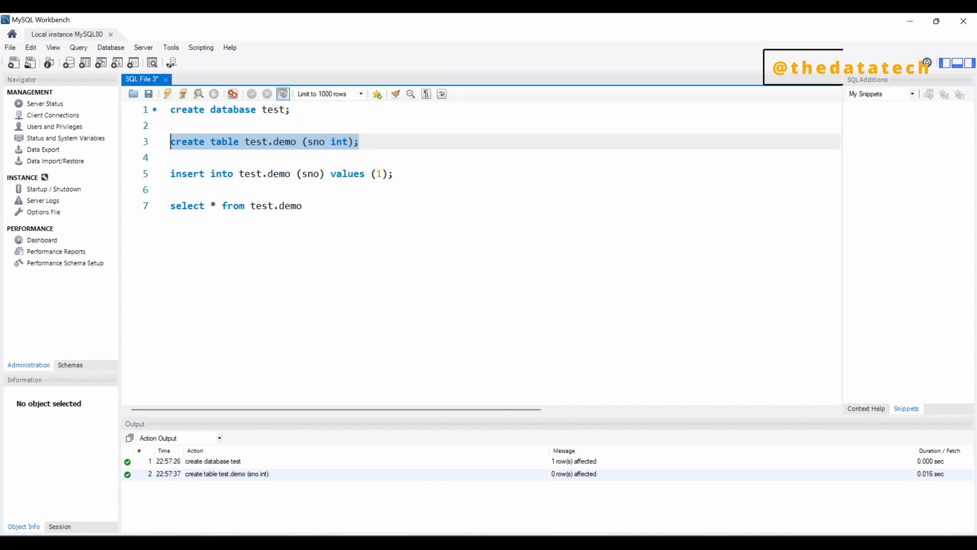
# Run the insert of value 1, then the select showing one row with sno 1.
pyautogui.moveTo(395, 174); pyautogui.dragTo(170, 174)
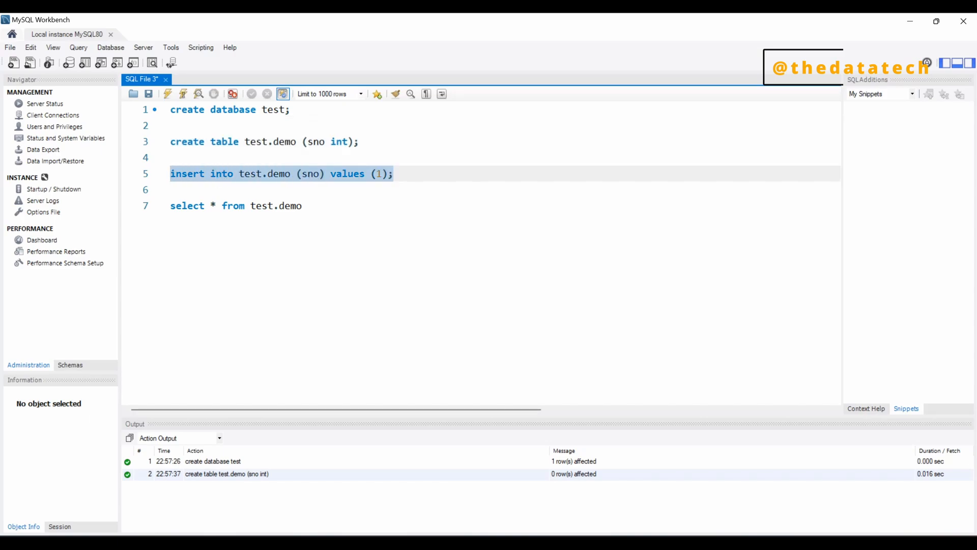
pyautogui.click(168, 96)
pyautogui.moveTo(303, 206); pyautogui.dragTo(170, 206)
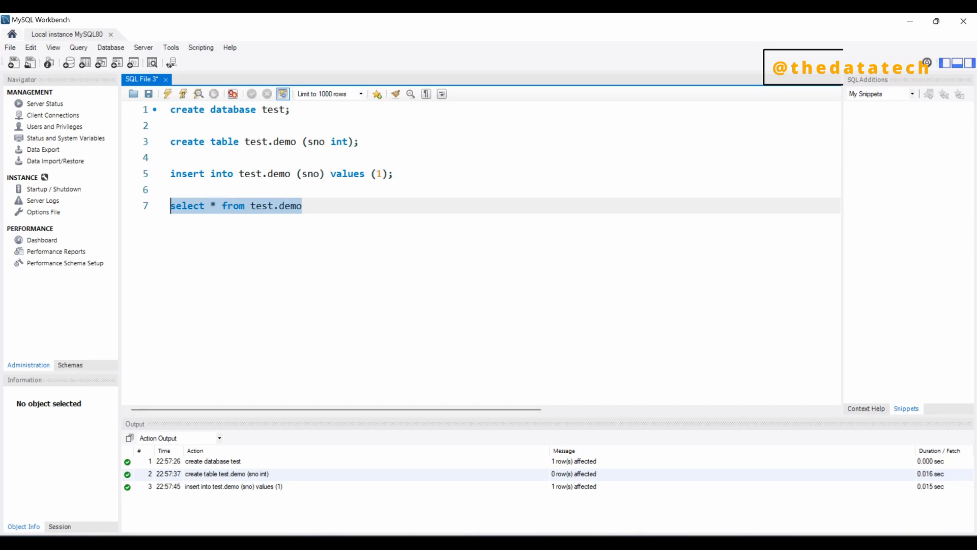
pyautogui.click(169, 100)
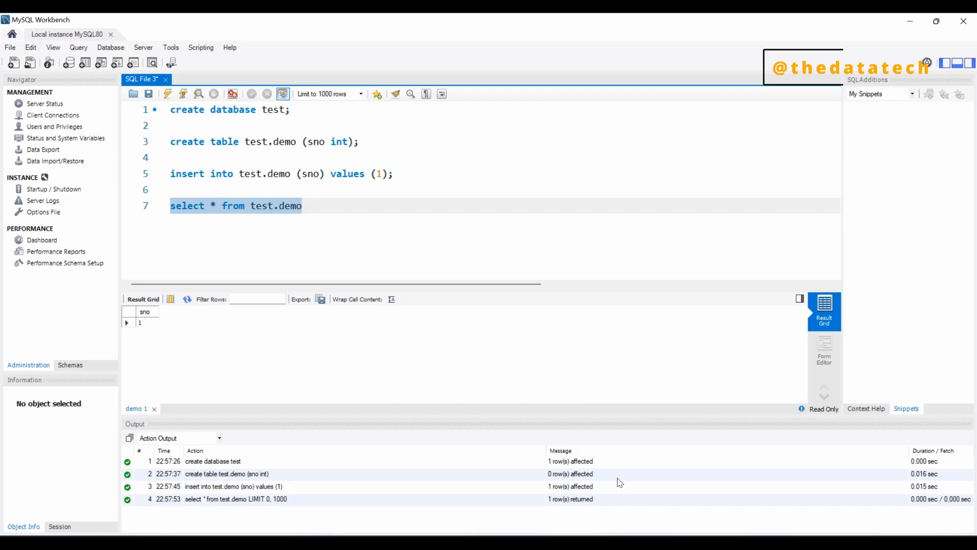
pyautogui.click(224, 542)
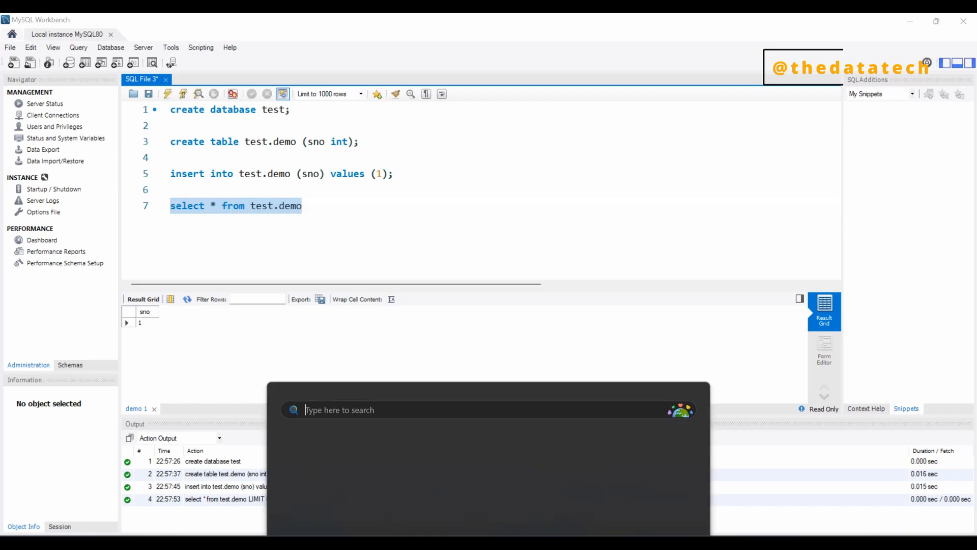
pyautogui.write('mysql')
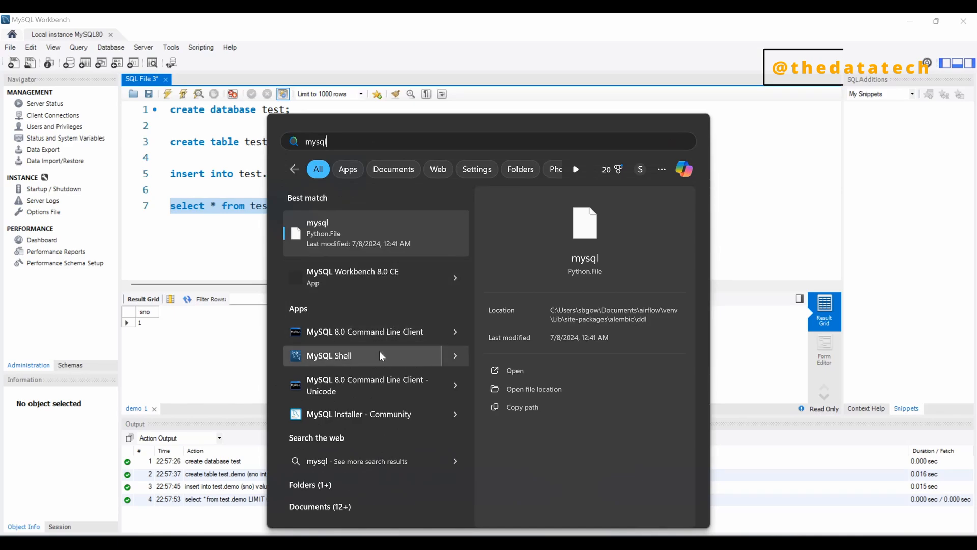
pyautogui.click(202, 254)
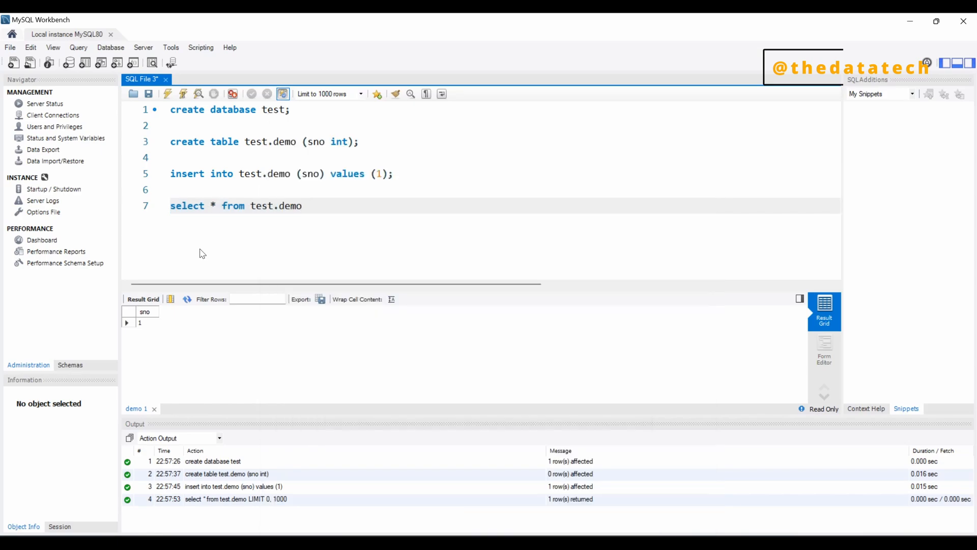